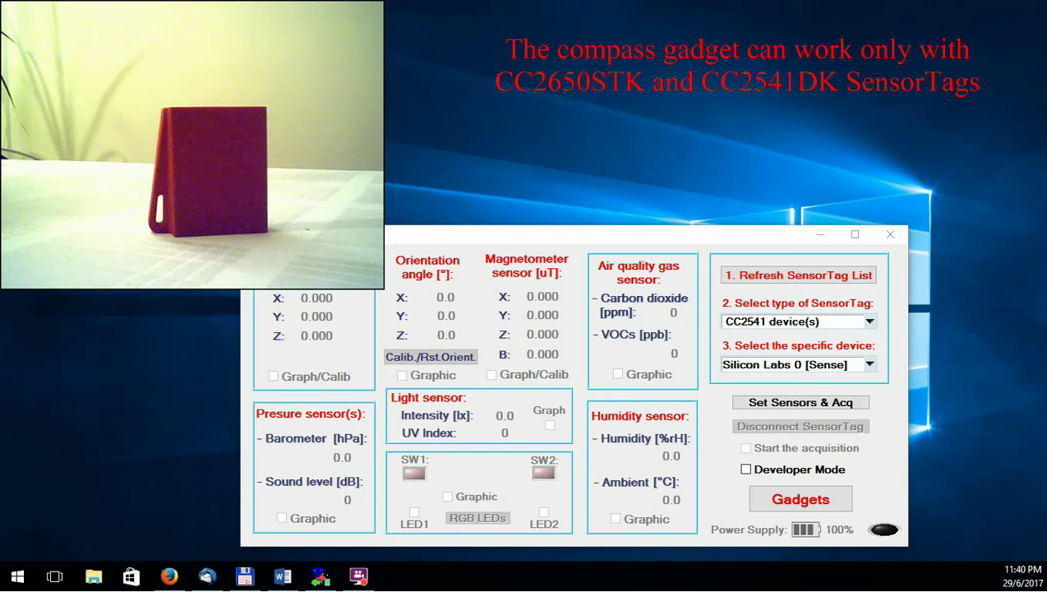
# Step: Select ThunderBoard Sense device(s) as the SensorTag type and review its sensor and acquisition parameters without applying any
pyautogui.click(853, 323)
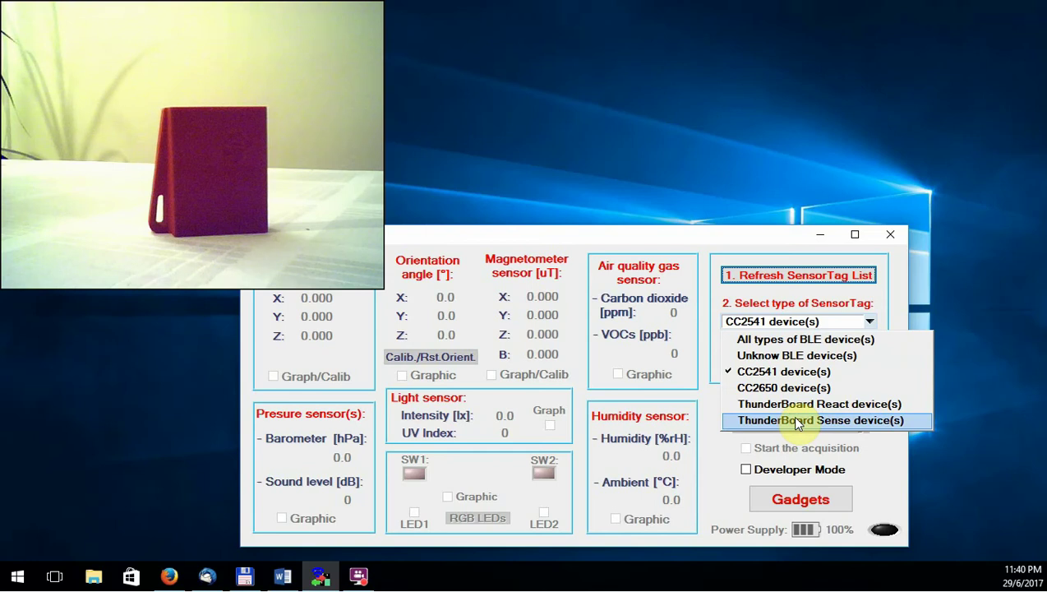
pyautogui.click(801, 420)
pyautogui.click(797, 403)
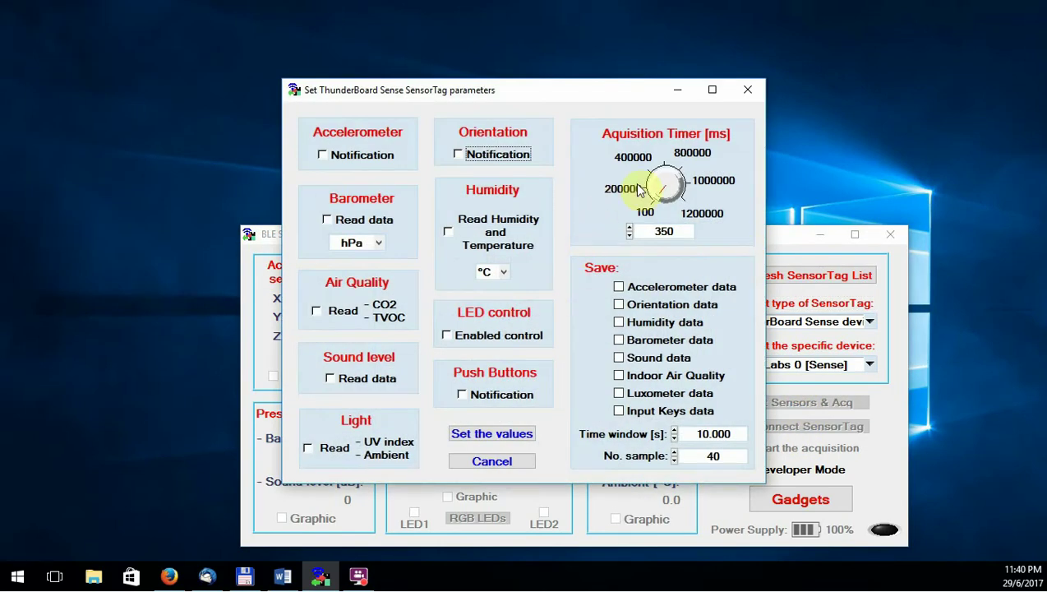
pyautogui.click(747, 89)
# Step: Select ThunderBoard React device(s) as the SensorTag type and review its sensor and acquisition parameters without applying any
pyautogui.click(805, 323)
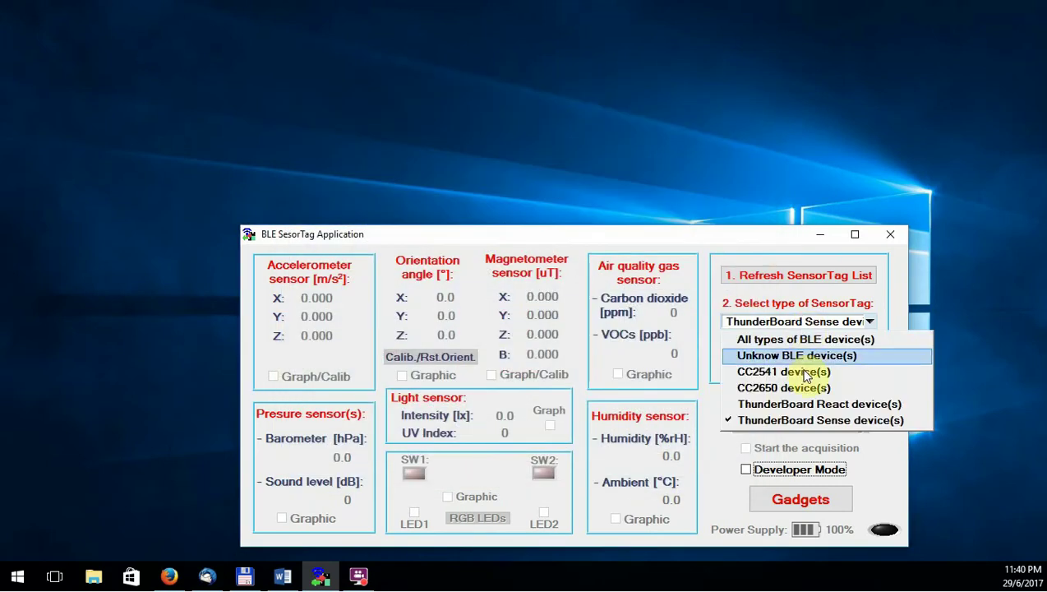
pyautogui.click(790, 403)
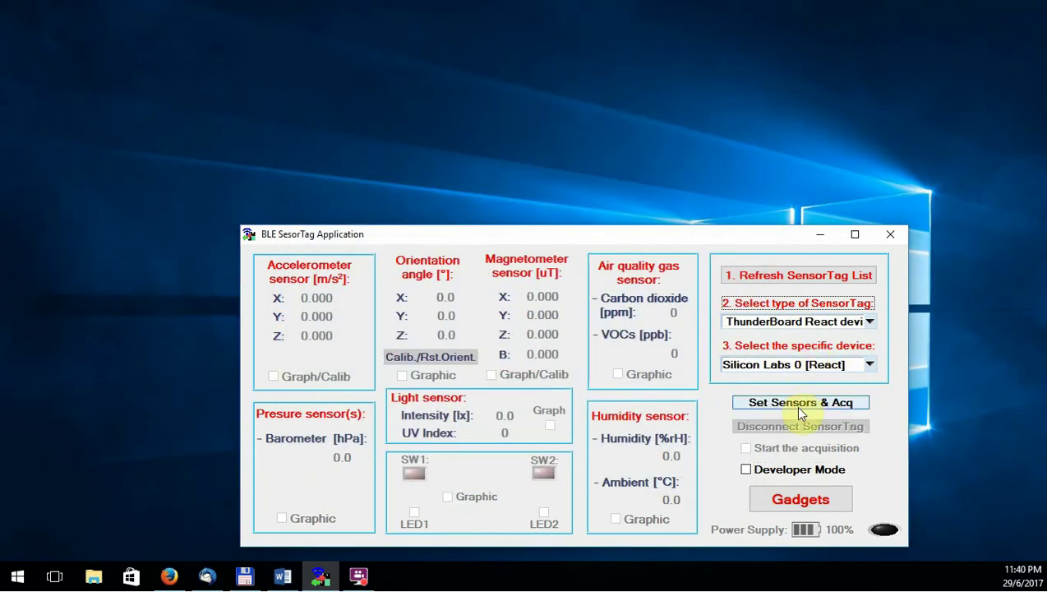
pyautogui.click(795, 402)
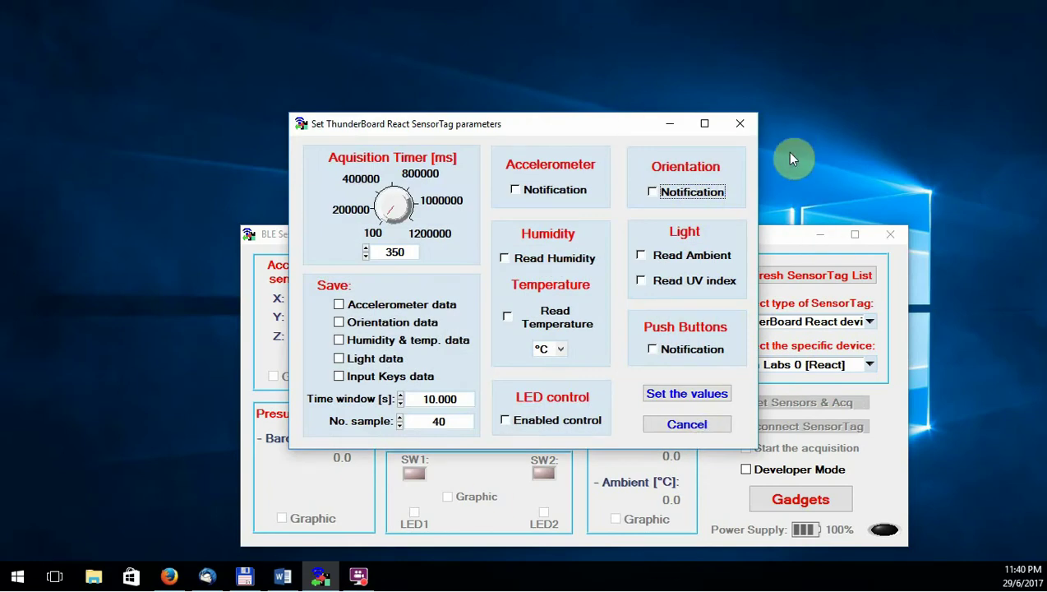
pyautogui.click(747, 124)
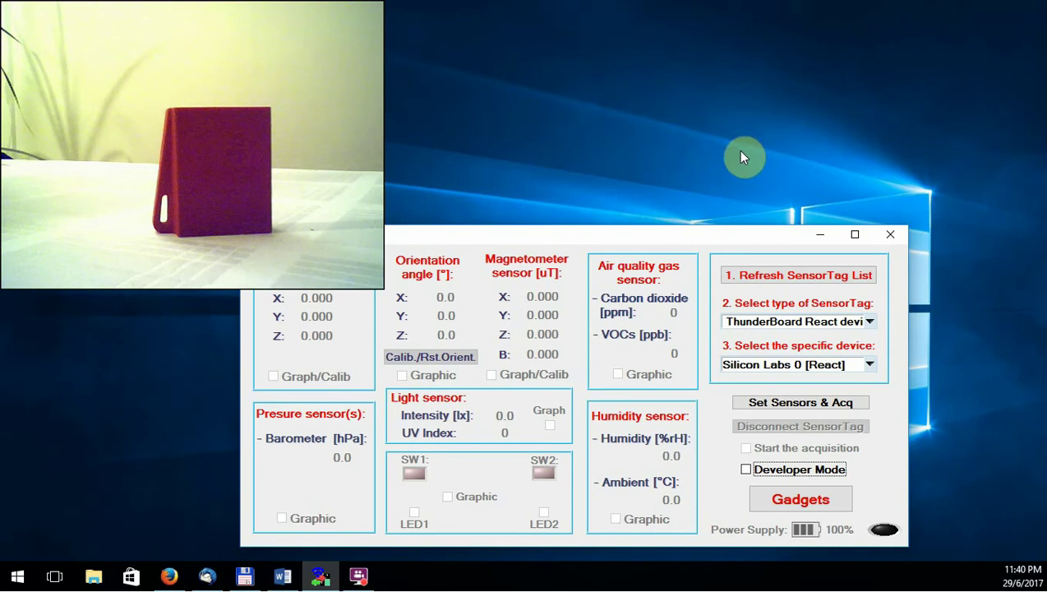
# Step: Refresh the SensorTag list and select CC2650 device(s) as the SensorTag type
pyautogui.click(797, 273)
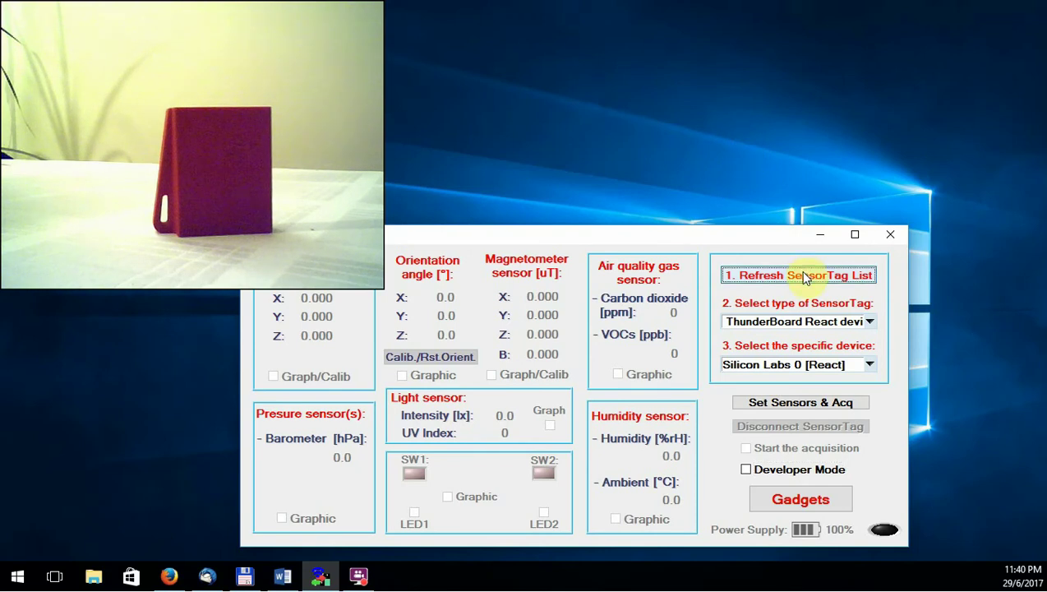
pyautogui.click(806, 321)
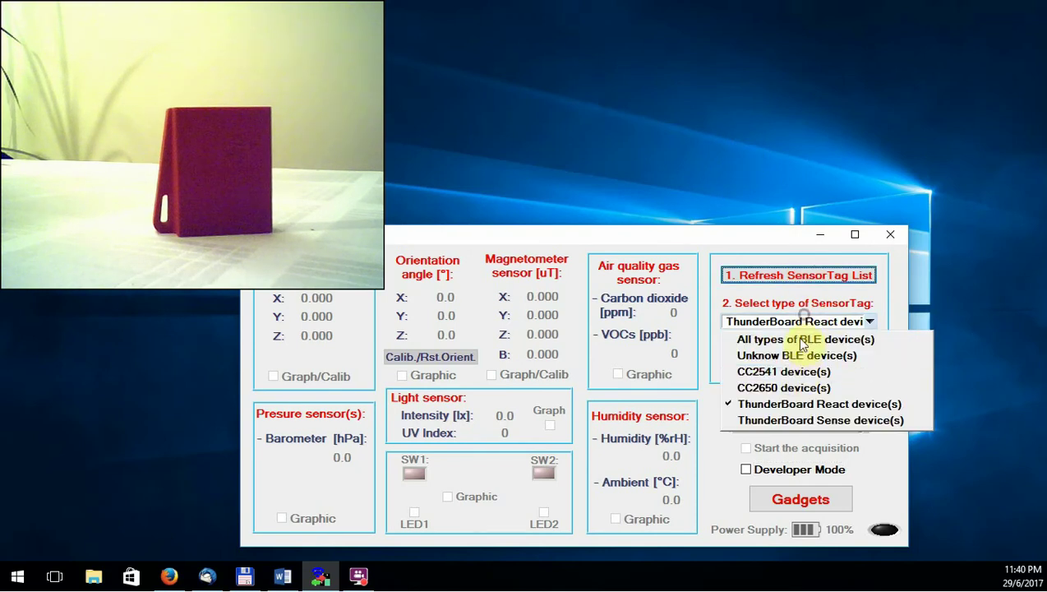
pyautogui.click(789, 383)
# Step: Enable all magnetometer axes and the motion sensor notification for the CC2650 SensorTag, and apply the values
pyautogui.click(791, 402)
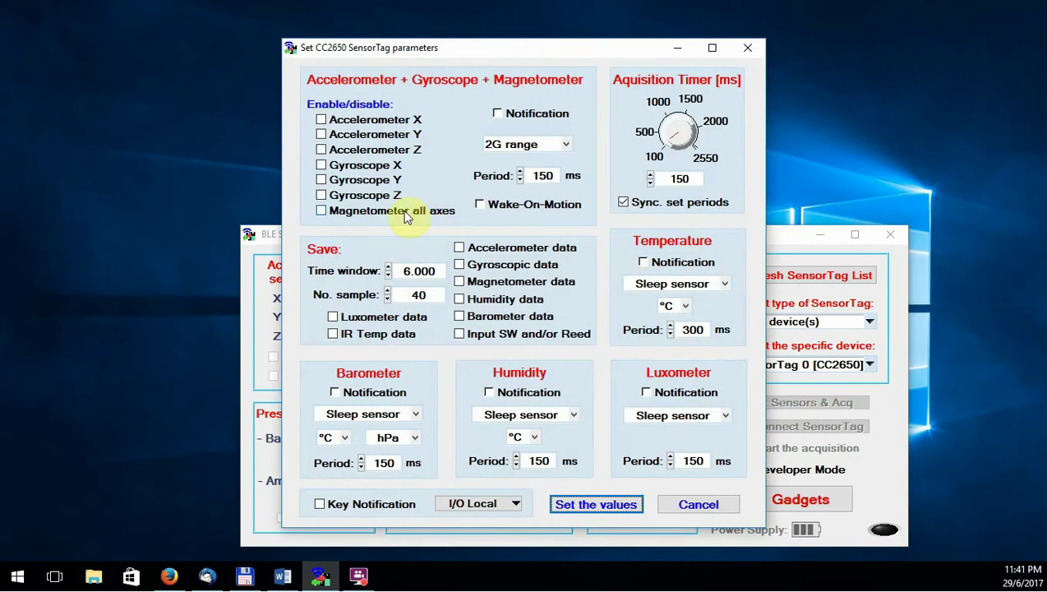
pyautogui.click(406, 212)
pyautogui.click(498, 114)
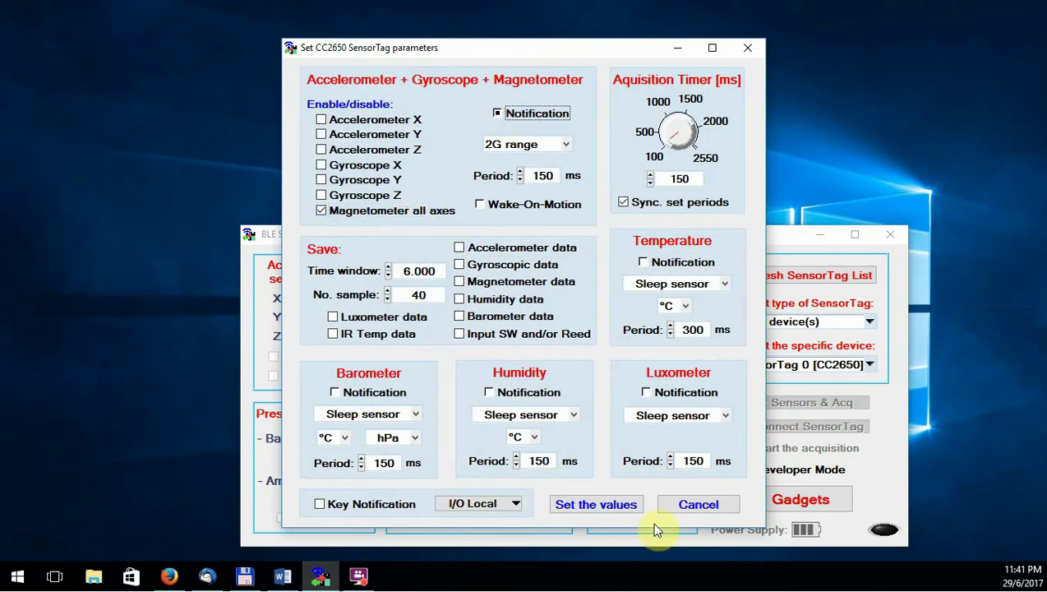
pyautogui.click(605, 505)
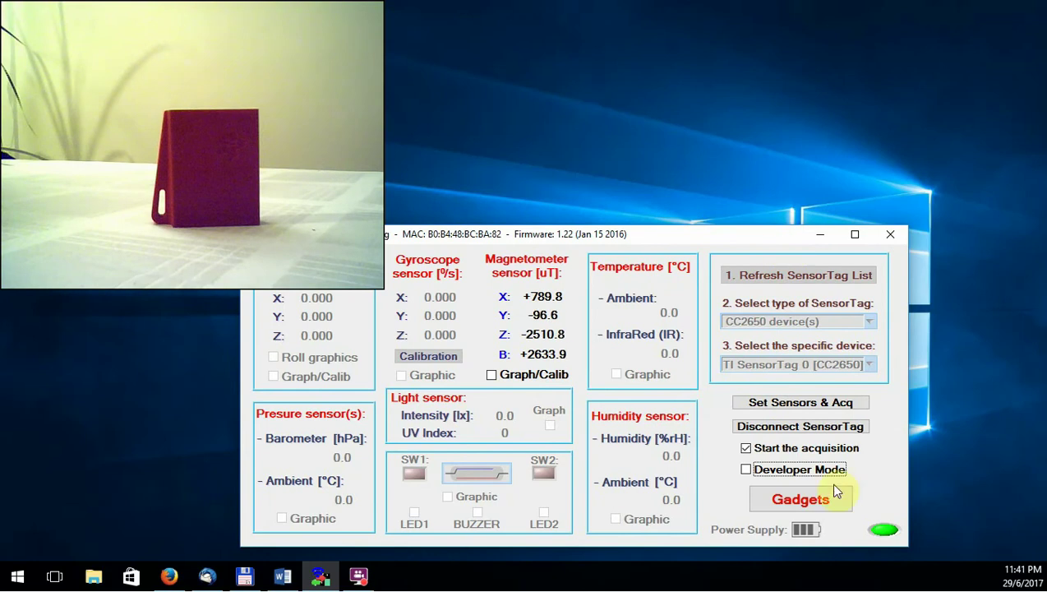
# Step: Open the Compass gadget and place its window beside the Gadgets window, clear of the magnetometer readings
pyautogui.click(787, 498)
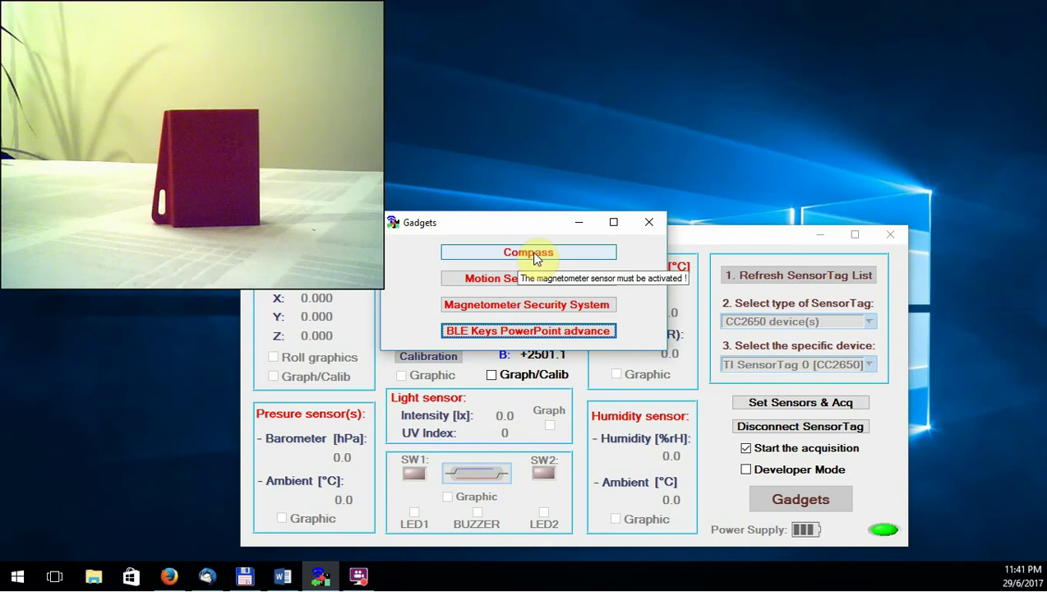
pyautogui.click(536, 258)
pyautogui.moveTo(546, 143); pyautogui.dragTo(921, 261)
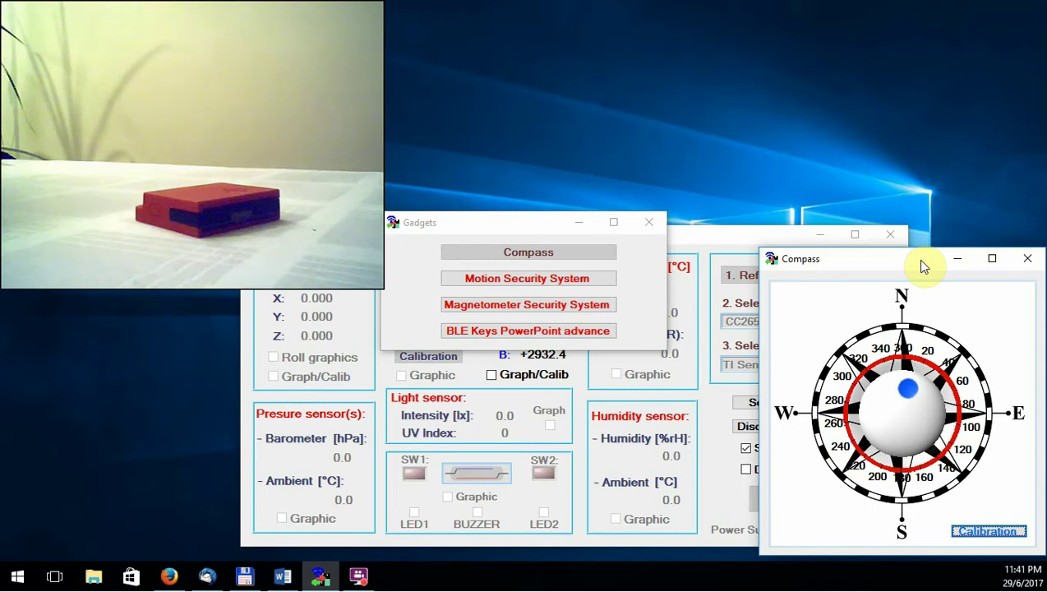
# Step: Display the magnetometer data graph to inspect the uncalibrated x, y, z and B signals, and close it
pyautogui.click(450, 358)
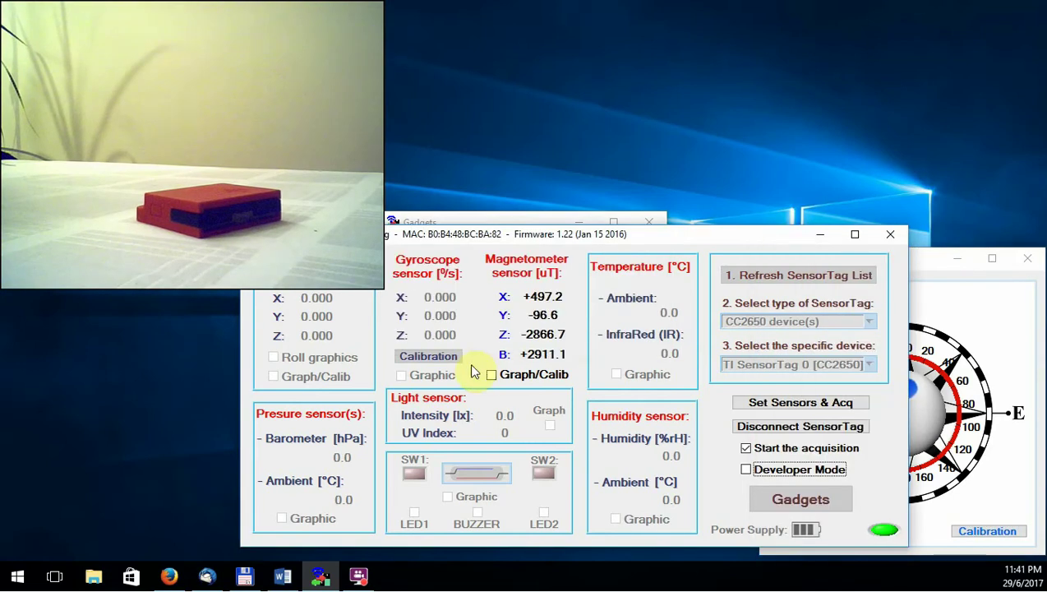
pyautogui.click(492, 375)
pyautogui.moveTo(505, 156); pyautogui.dragTo(350, 305)
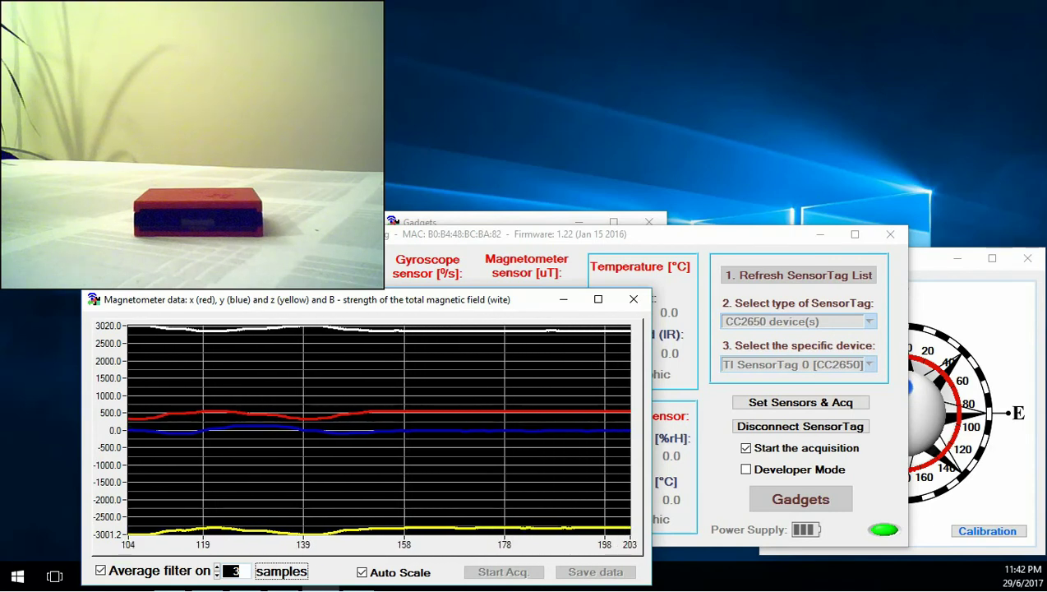
pyautogui.click(633, 299)
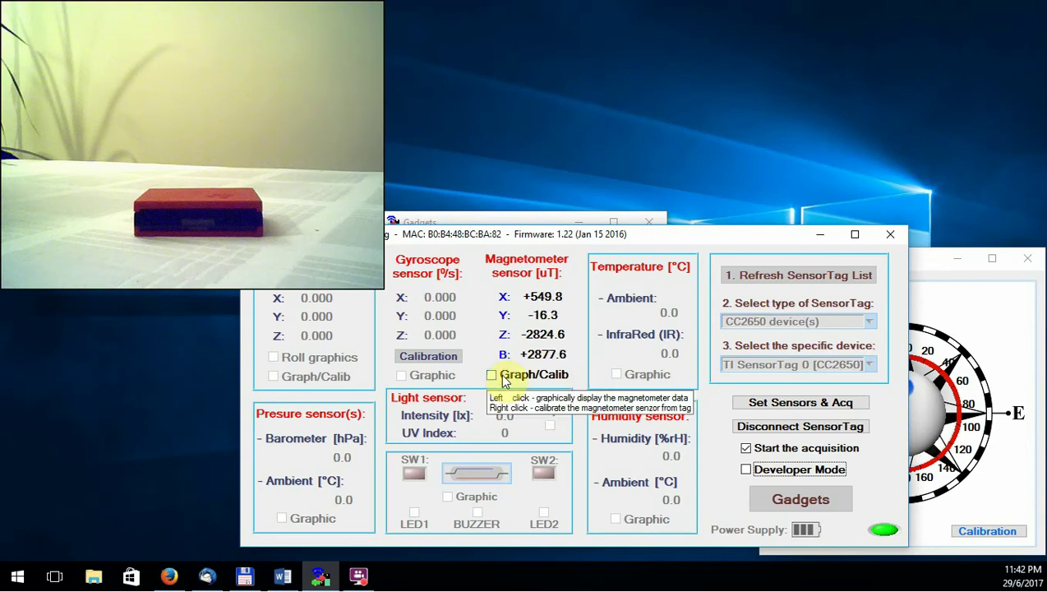
# Step: Calibrate the magnetometer from the Compass gadget using the figure-eight method
pyautogui.click(930, 269)
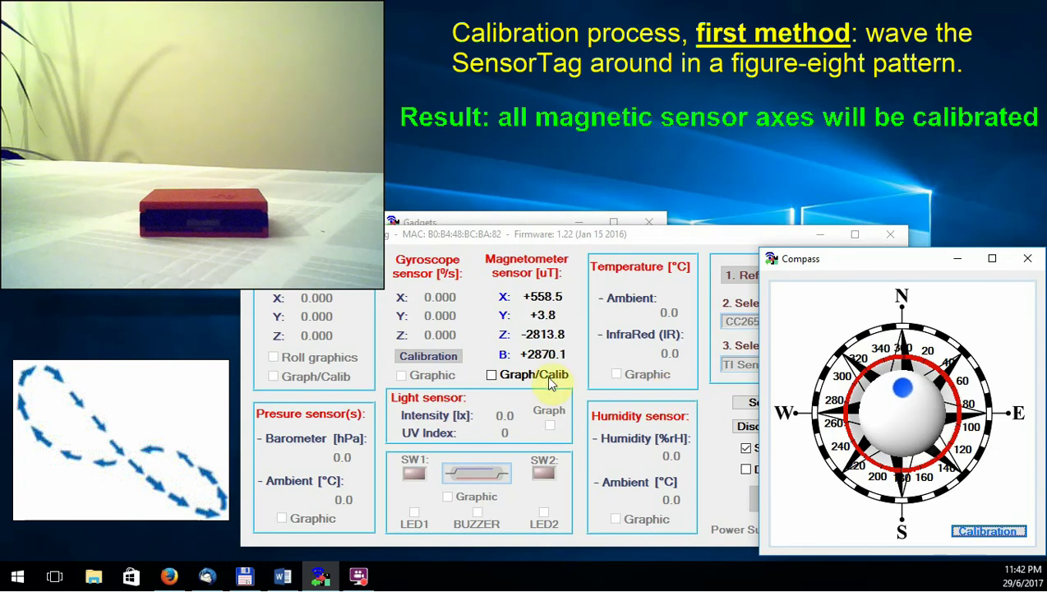
pyautogui.click(960, 531)
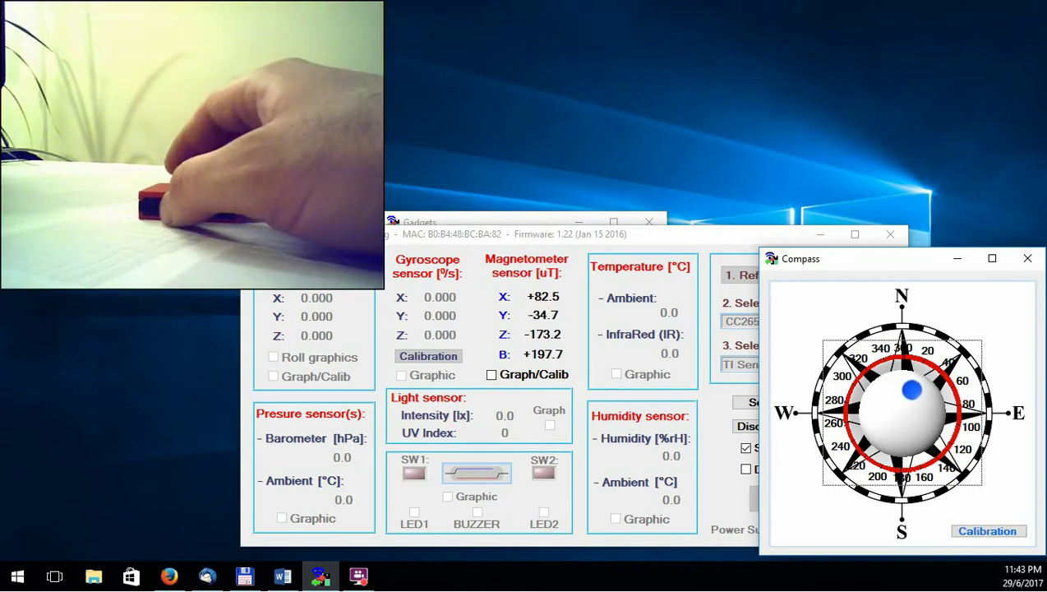
# Step: Graph the magnetometer data after the figure-eight calibration and bring the compass into view beside it
pyautogui.click(460, 237)
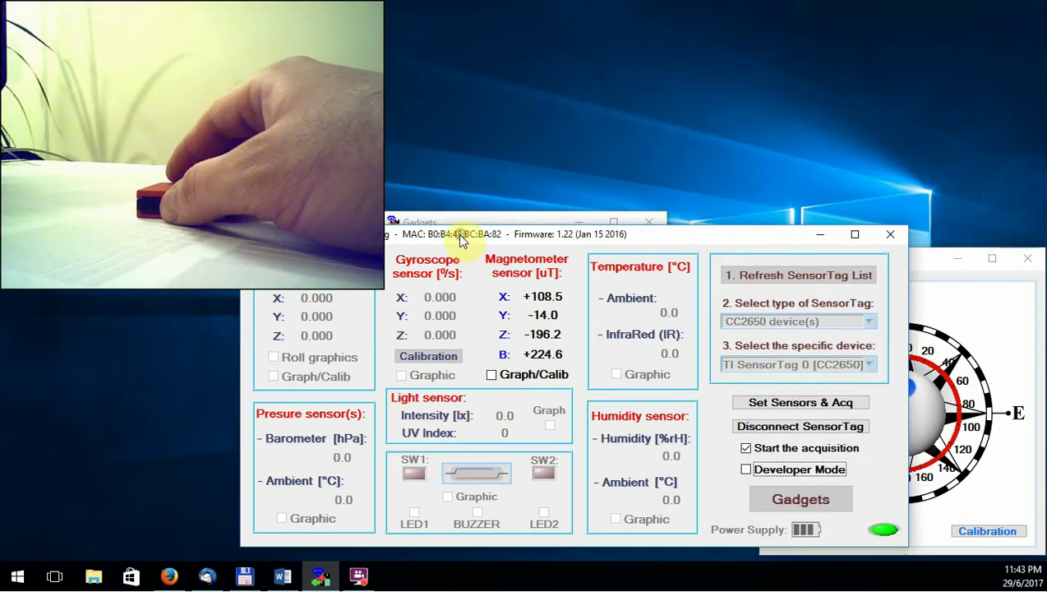
pyautogui.click(490, 375)
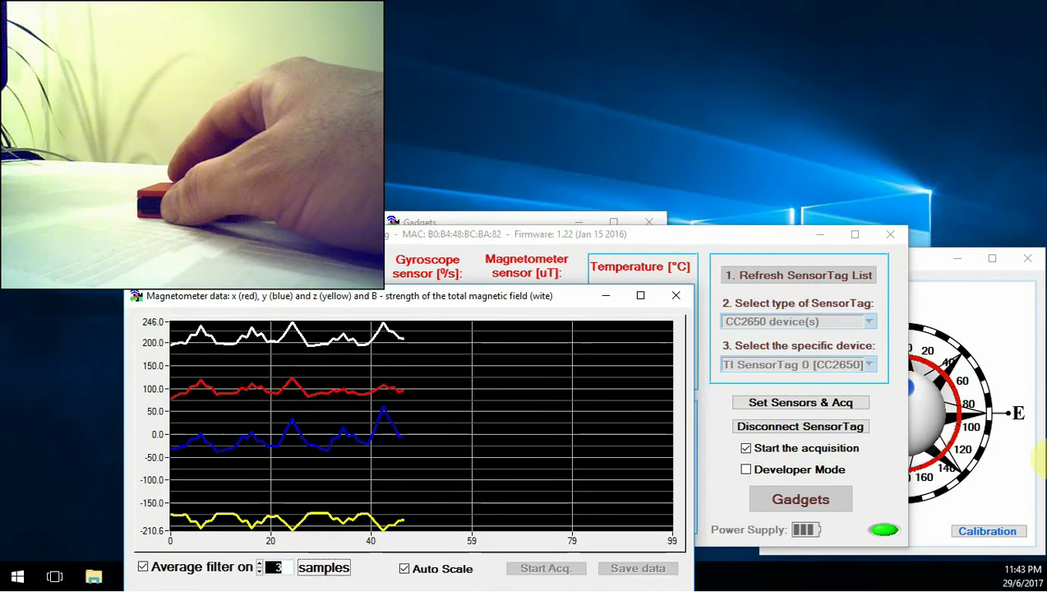
pyautogui.click(993, 304)
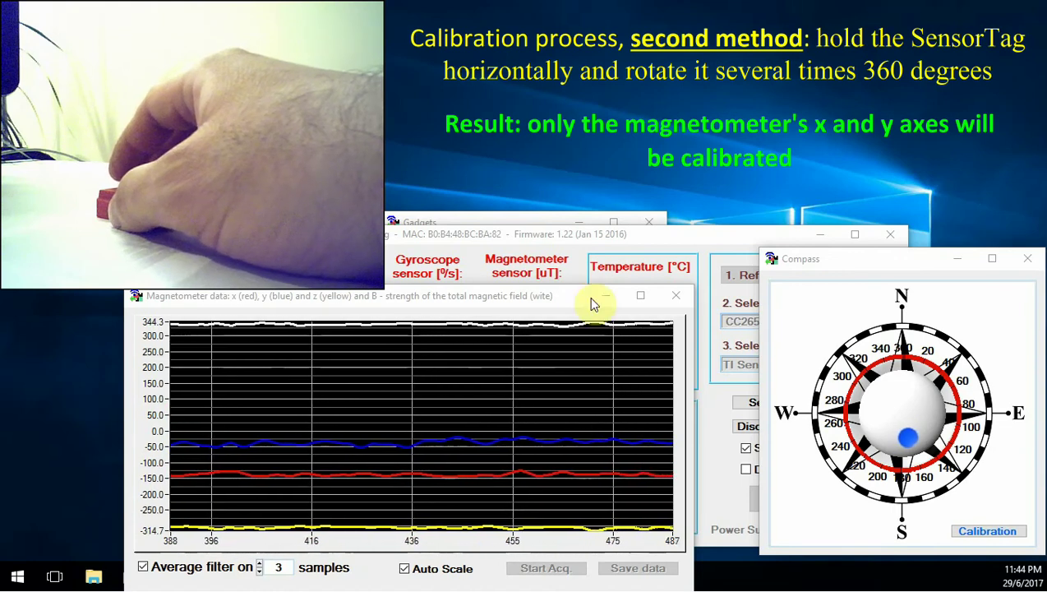
# Step: Close the magnetometer graph and start the magnetometer calibration from the main window's magnetometer section
pyautogui.click(450, 244)
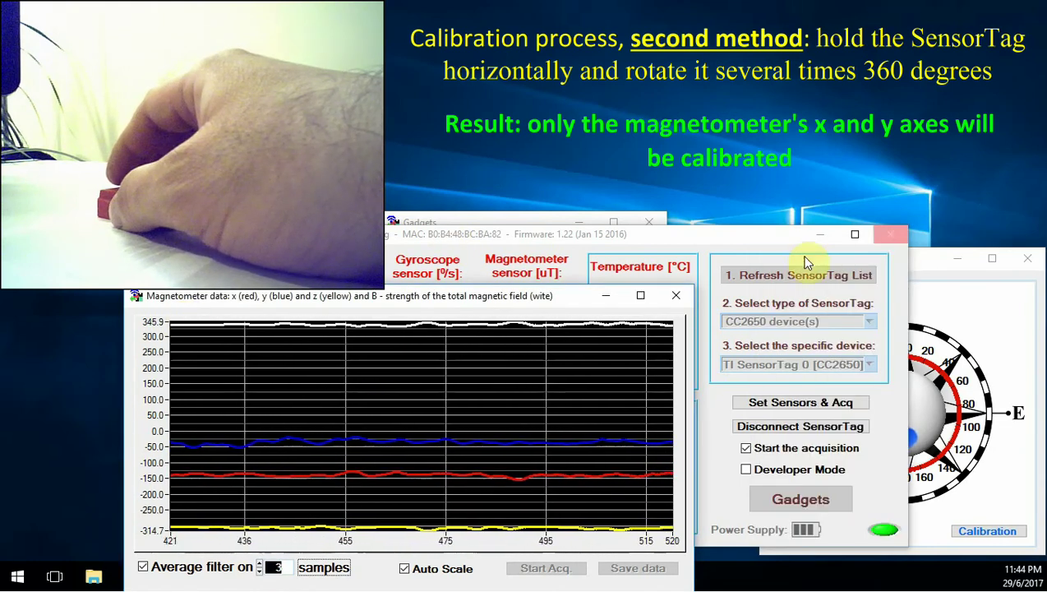
pyautogui.click(673, 297)
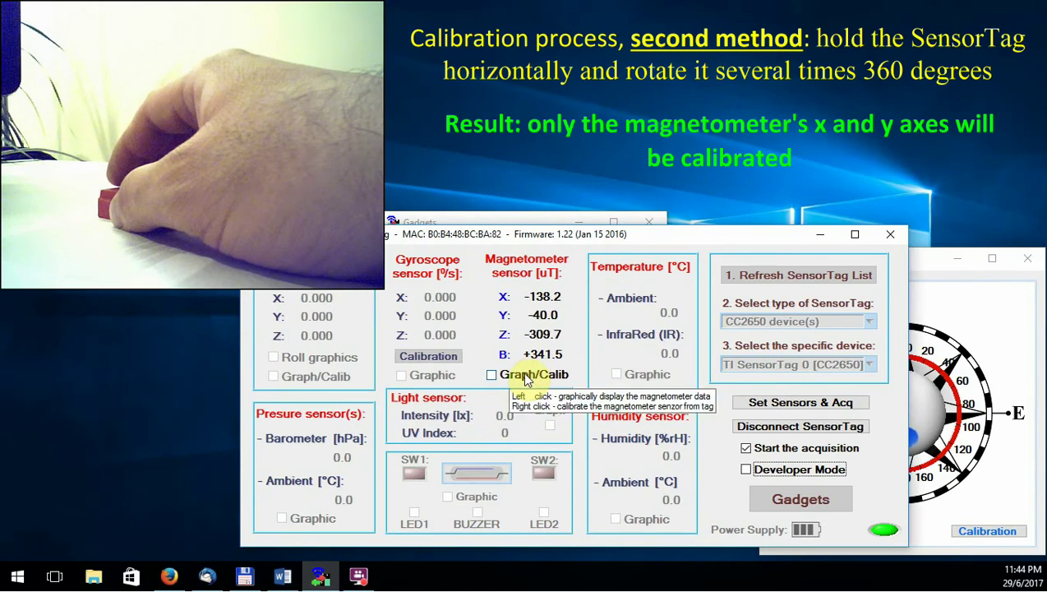
pyautogui.rightClick(526, 376)
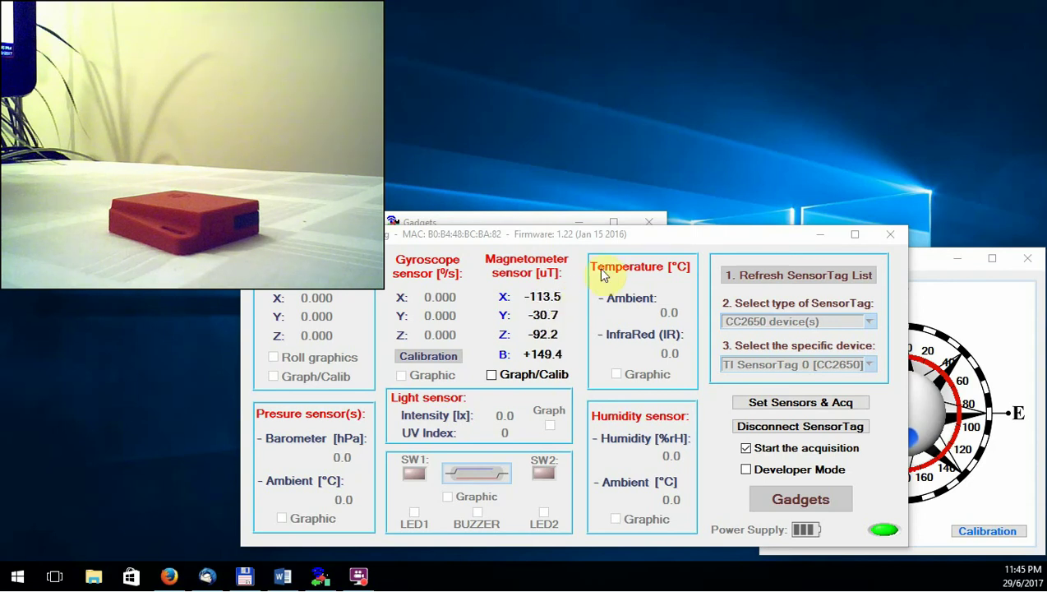
# Step: Graph the recalibrated magnetometer data, move the graph clear of the compass and bring the compass to the front
pyautogui.click(492, 375)
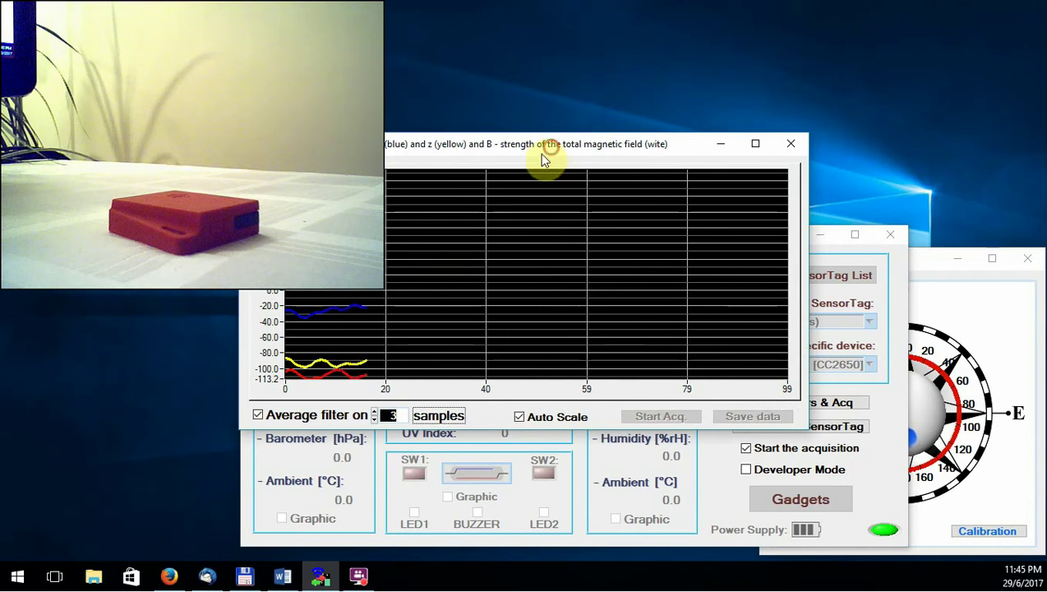
pyautogui.moveTo(537, 173); pyautogui.dragTo(427, 283)
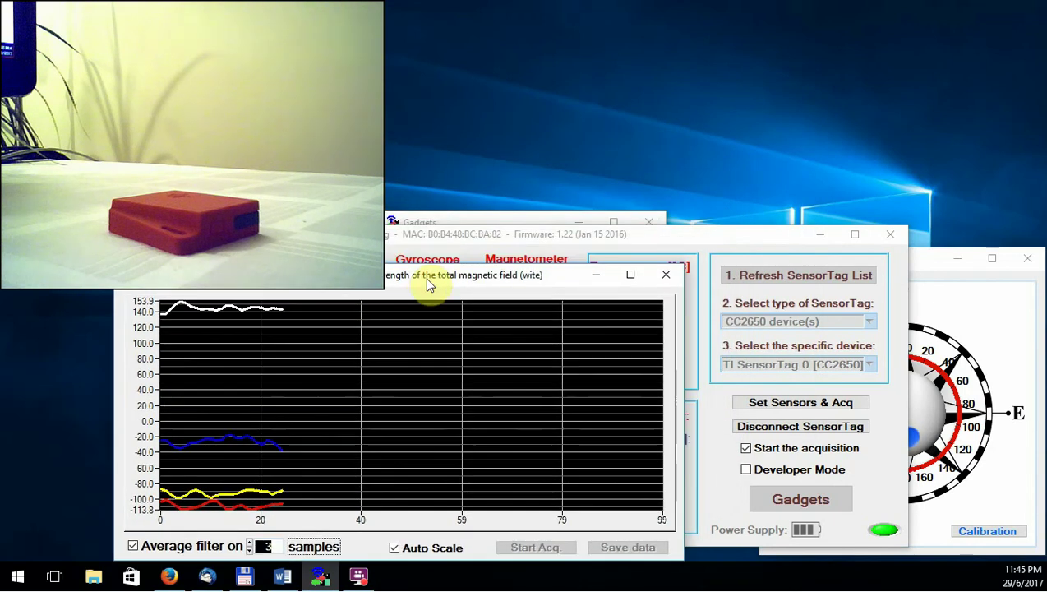
pyautogui.click(923, 263)
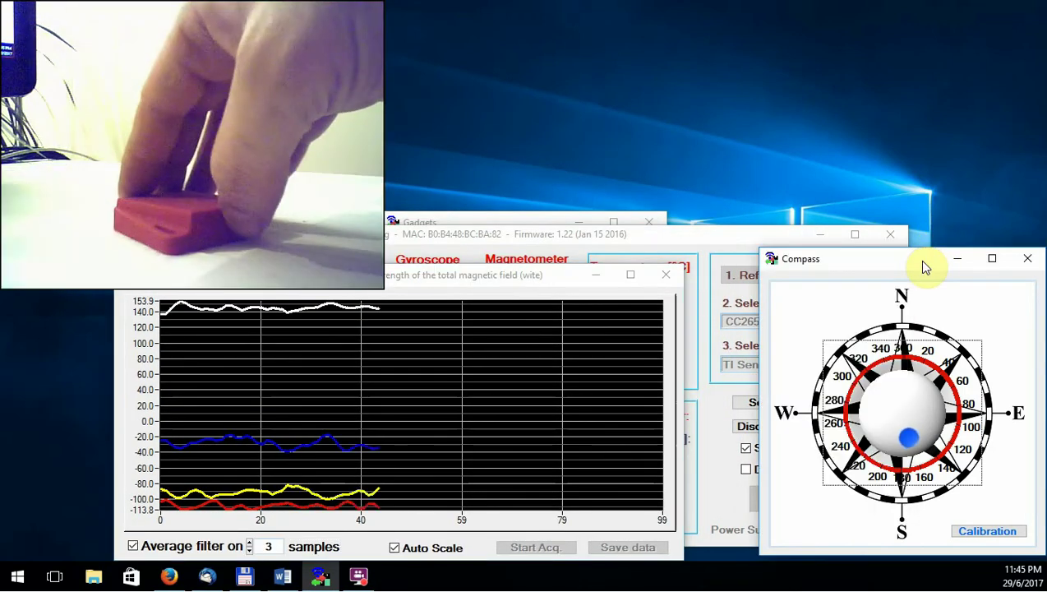